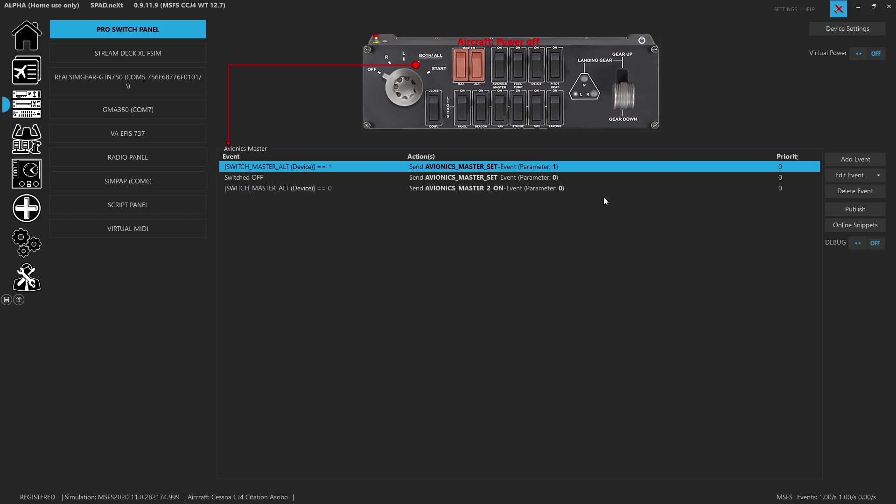
- List the online snippets available for the complete Pro Switch Panel device
left_click(398, 85)
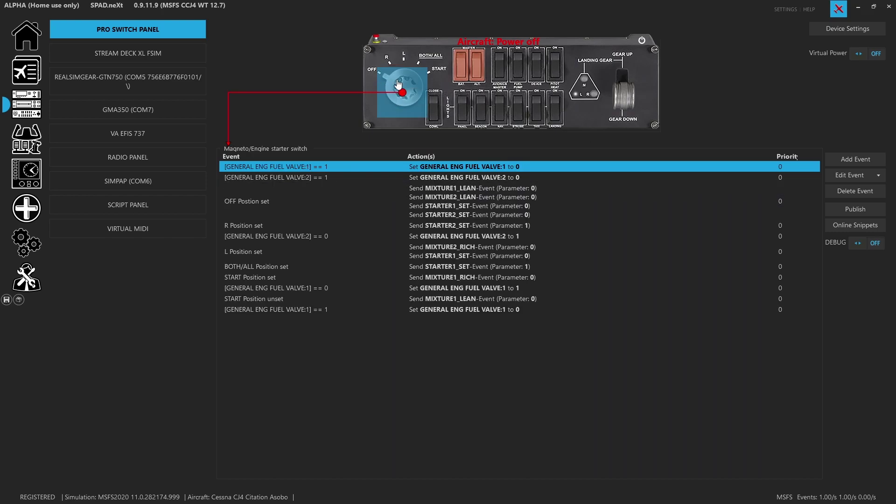
left_click(462, 64)
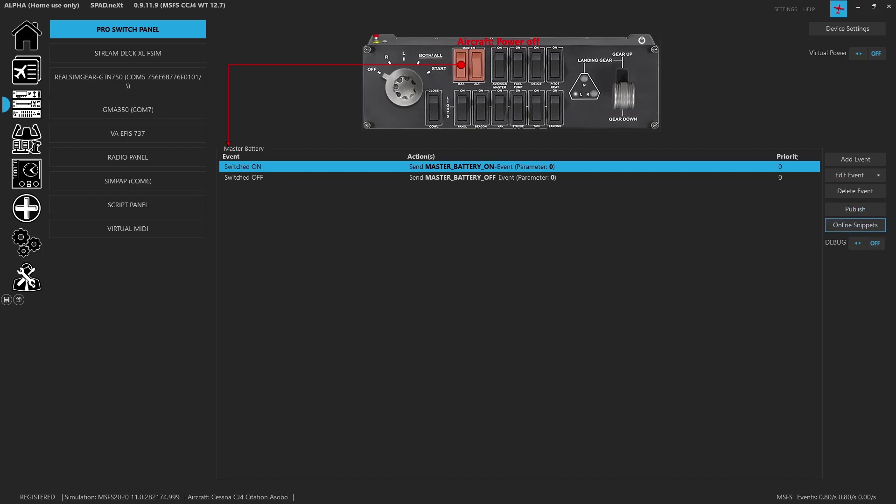
left_click(855, 225)
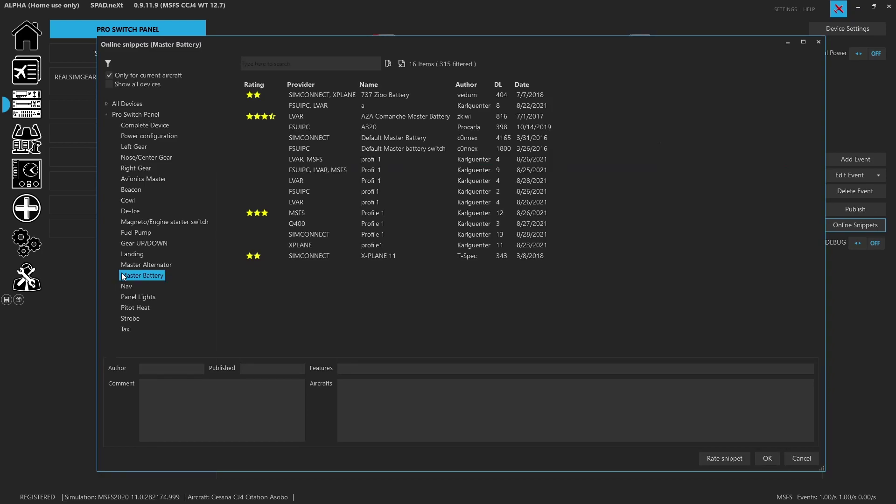
left_click(145, 125)
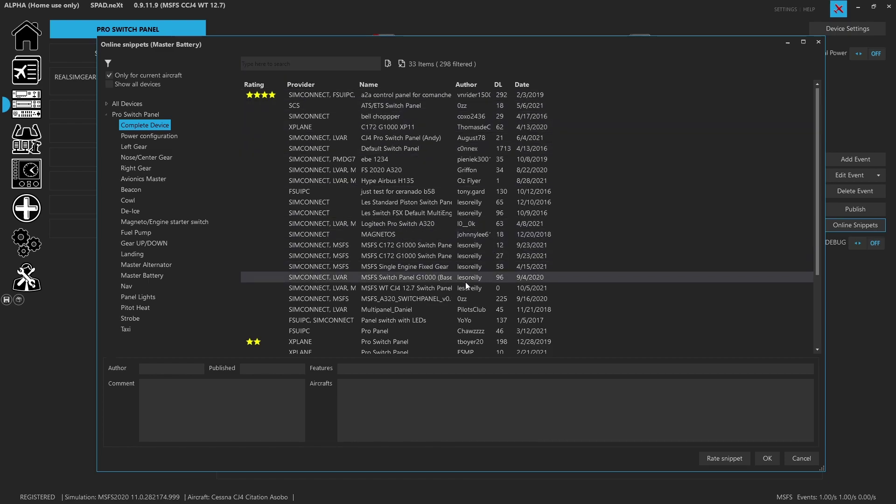
- Filter the snippets by the author's name and load MSFS WT CJ4 12.7 Switch Panel, replacing all events defined for the device
left_click(439, 291)
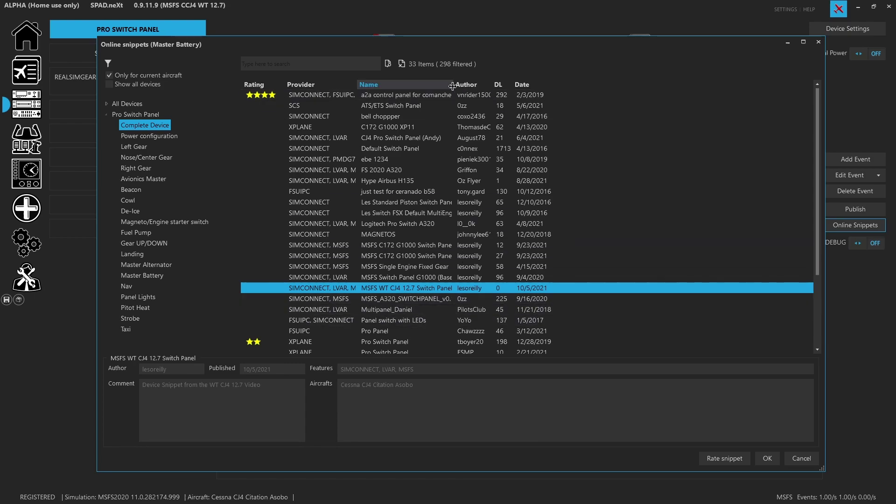
left_click(310, 63)
type("lesor")
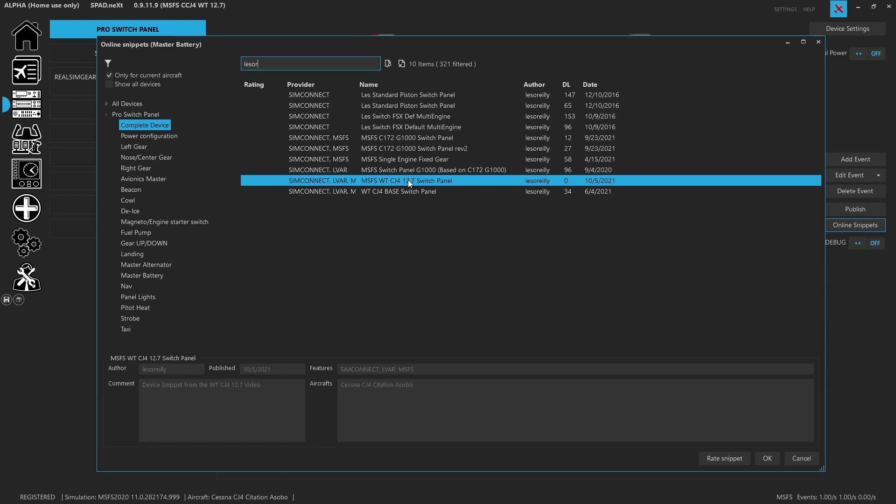
left_click(768, 459)
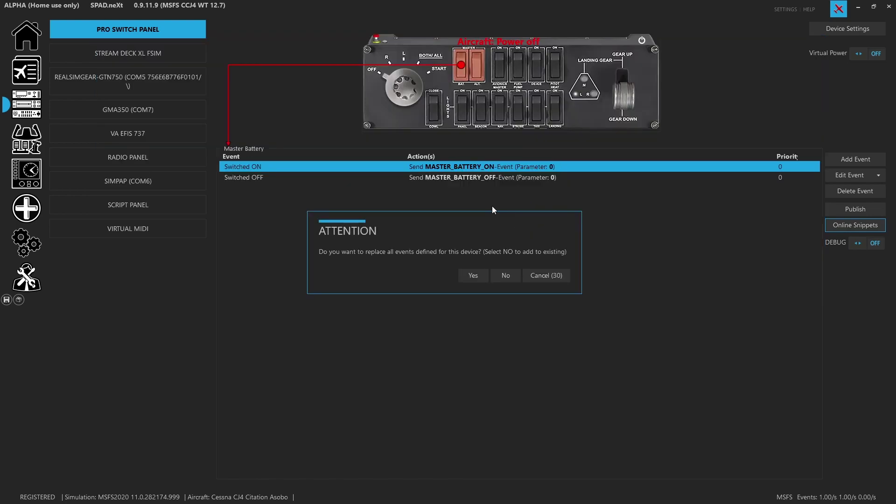
left_click(474, 275)
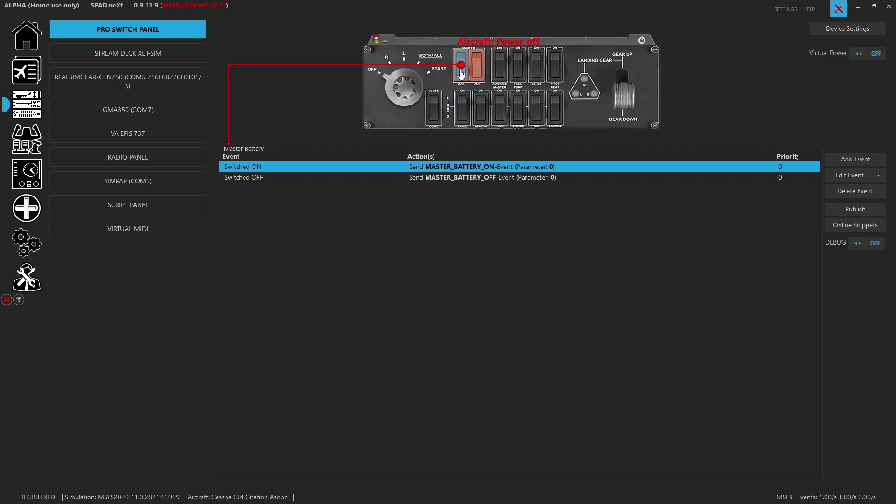
- Inspect the magneto/engine starter switch's conditional OFF position events for fuel valves 1 and 2, leaving their conditions and actions unedited
left_click(407, 94)
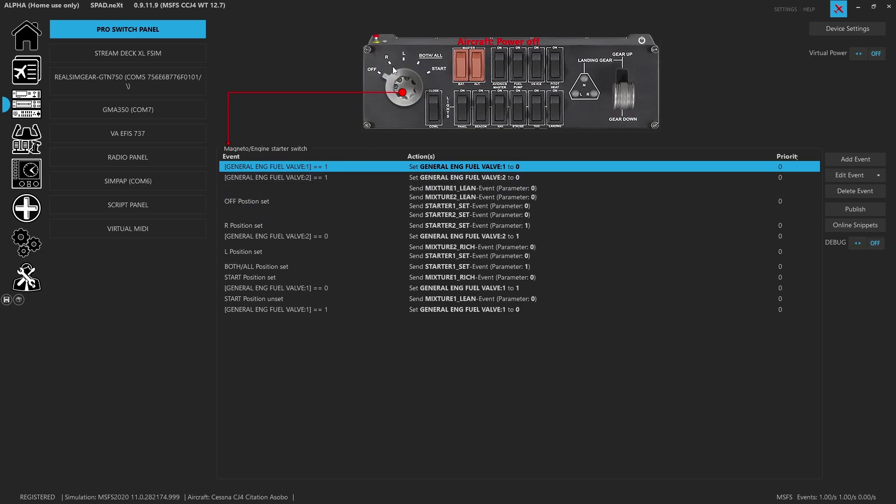
left_click(332, 195)
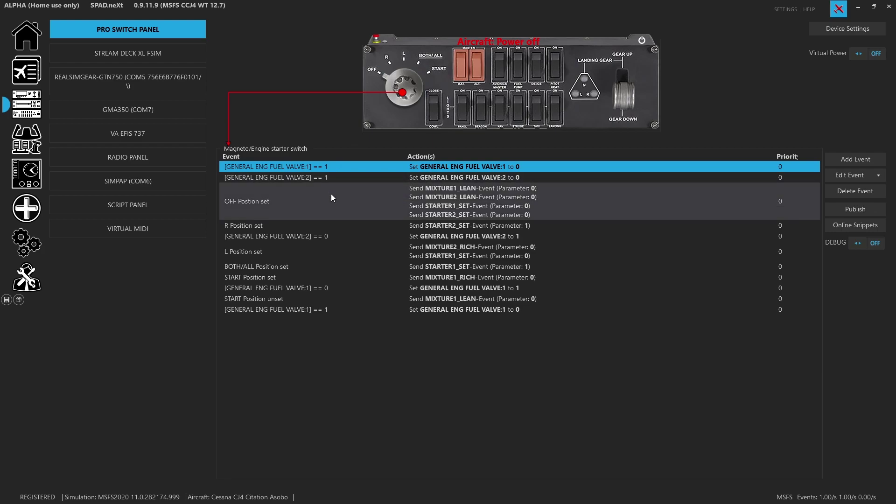
left_click(331, 167)
left_click(329, 177)
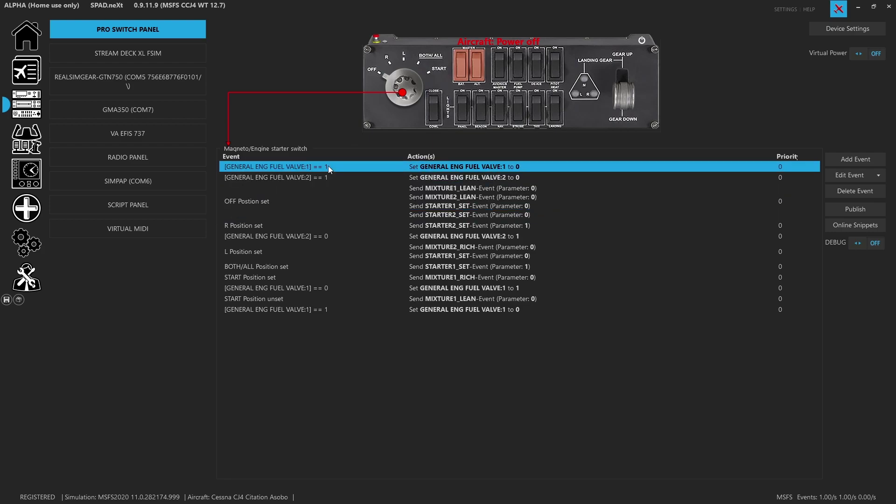
double_click(330, 177)
left_click(588, 382)
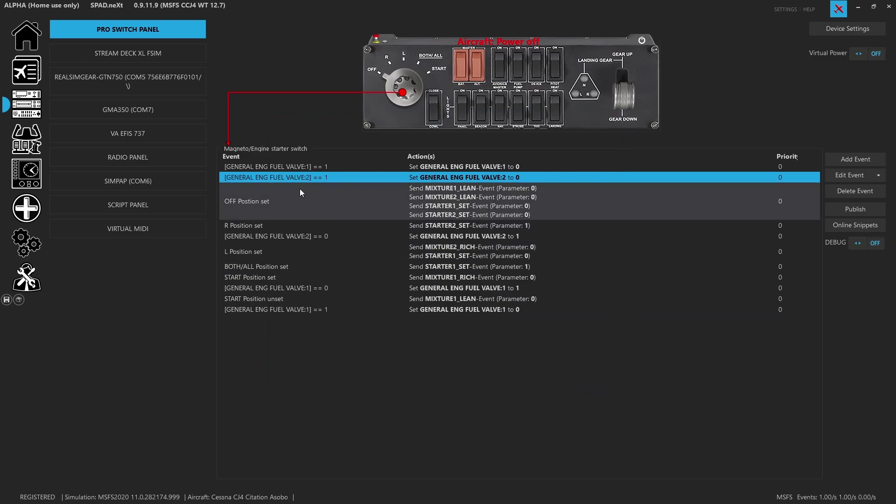
left_click(292, 169)
double_click(292, 169)
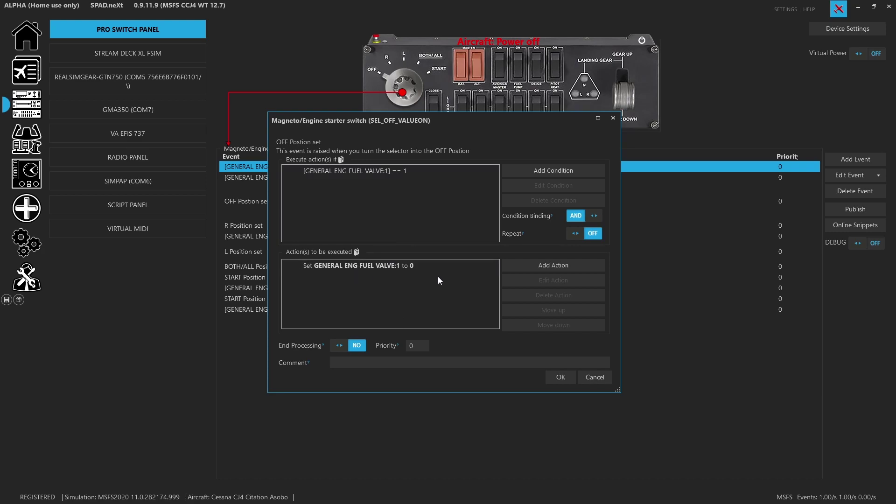
left_click(594, 377)
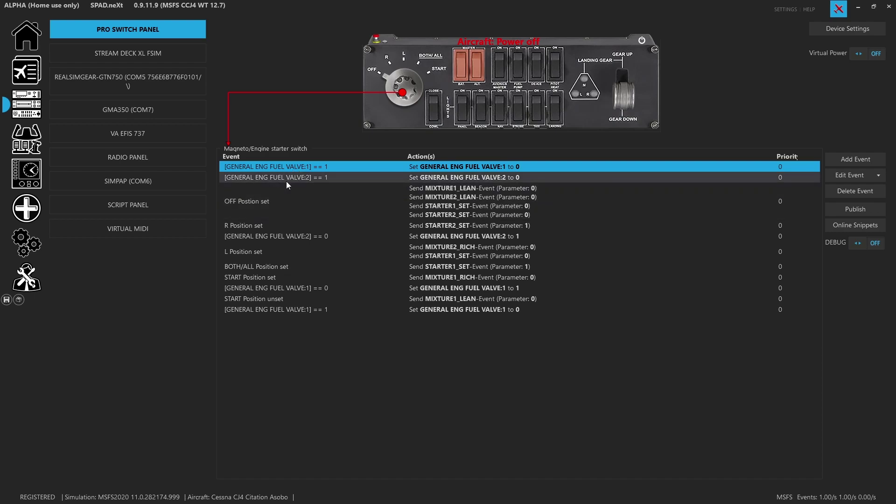
- Review the magneto/engine starter switch's mixture, starter and fuel valve 2 actions for the OFF, R and L positions
left_click(360, 206)
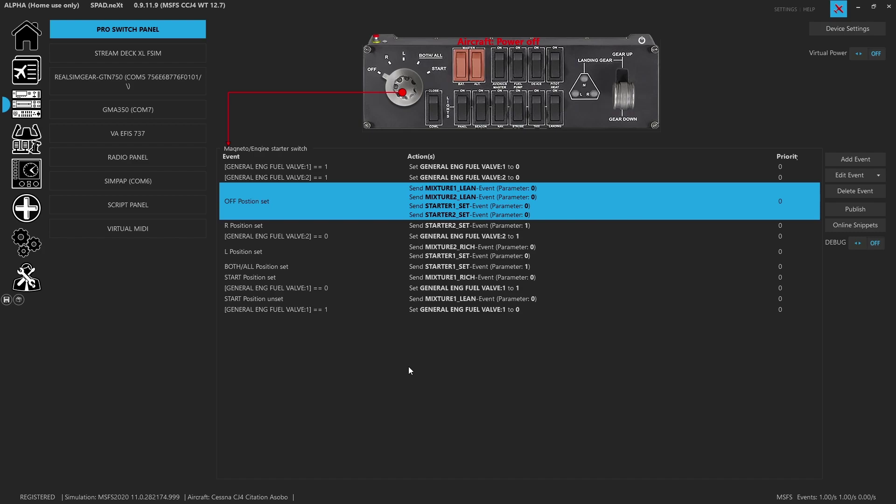
left_click(318, 226)
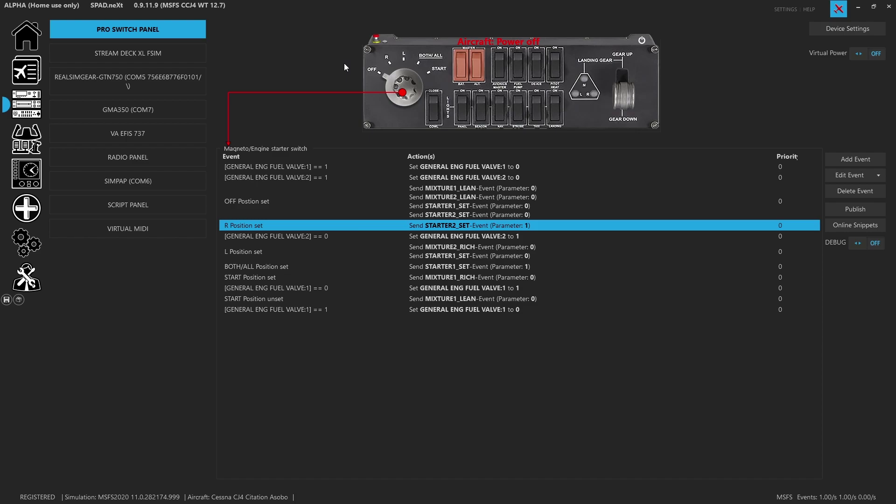
left_click(382, 238)
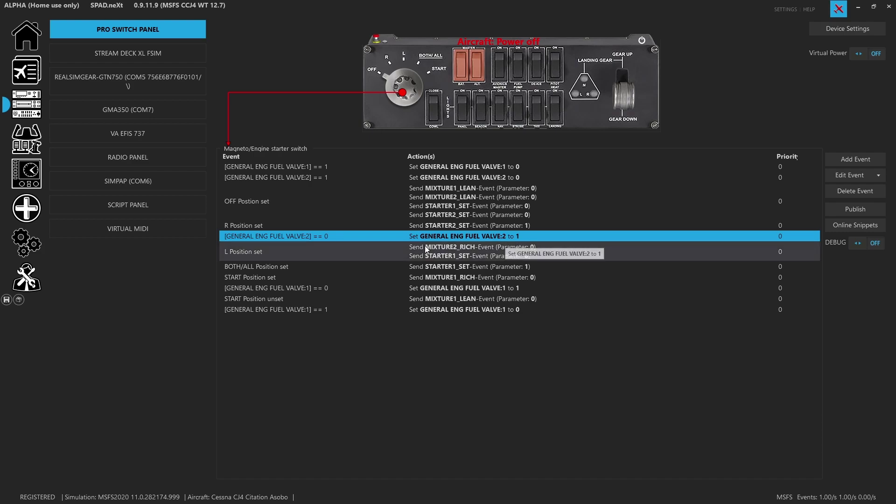
left_click(354, 255)
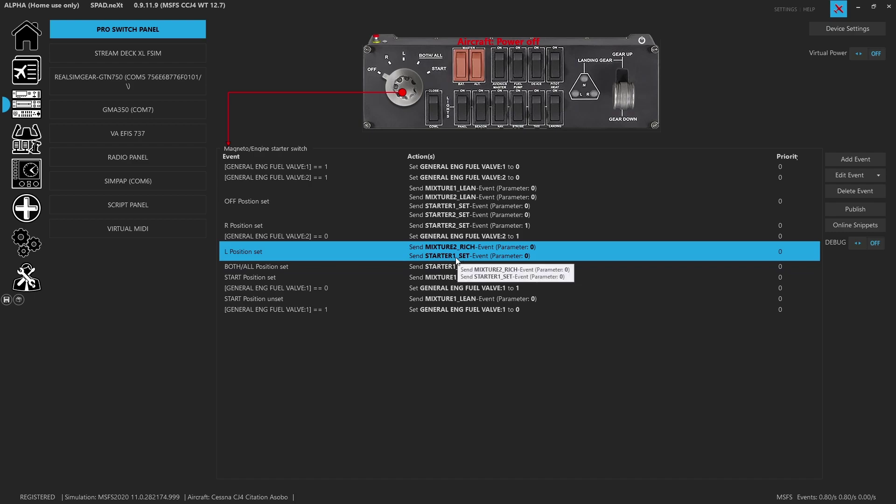
left_click(423, 237)
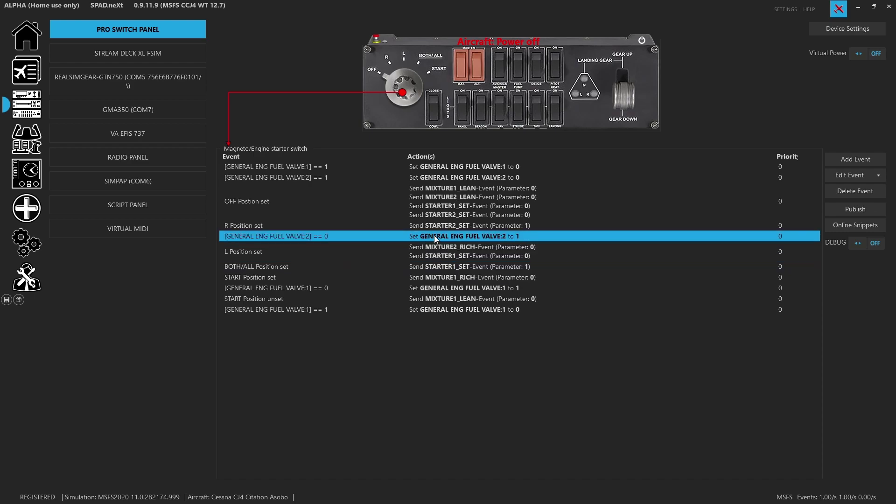
left_click(459, 248)
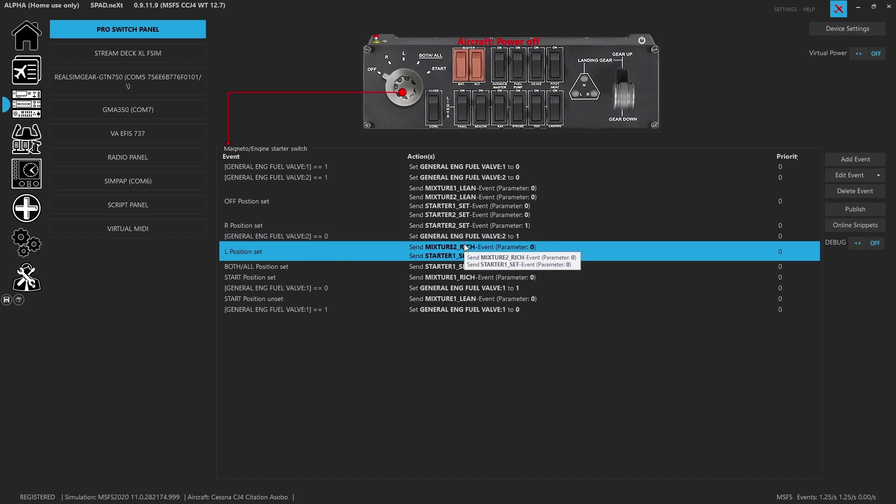
- Compare the BOTH/ALL position's starter action with the L position's, and review the START set and unset events with their fuel valve 1 conditions
left_click(449, 268)
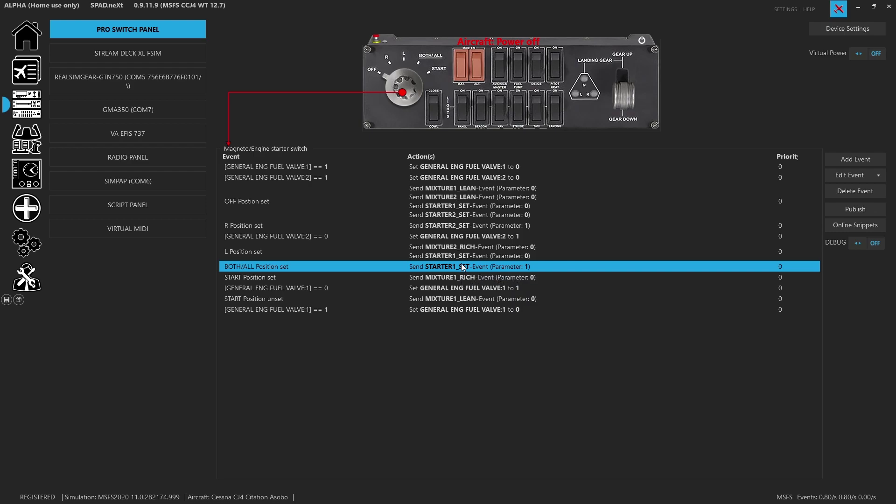
left_click(459, 250)
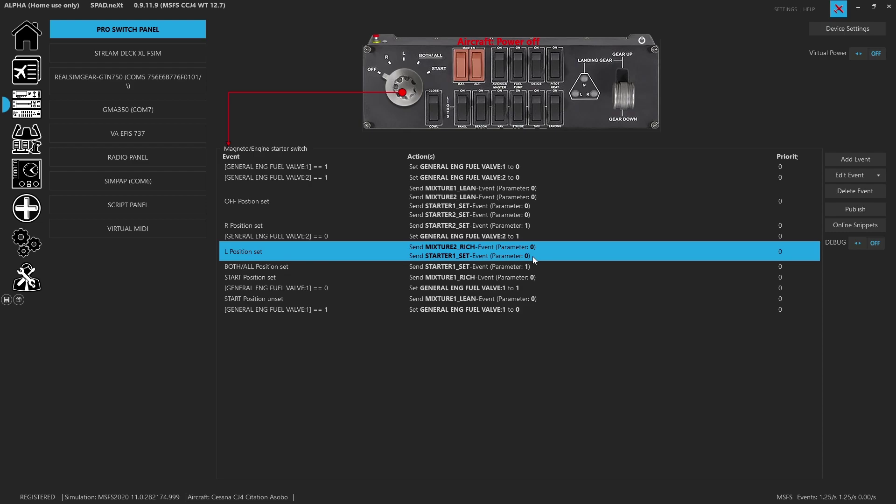
left_click(486, 262)
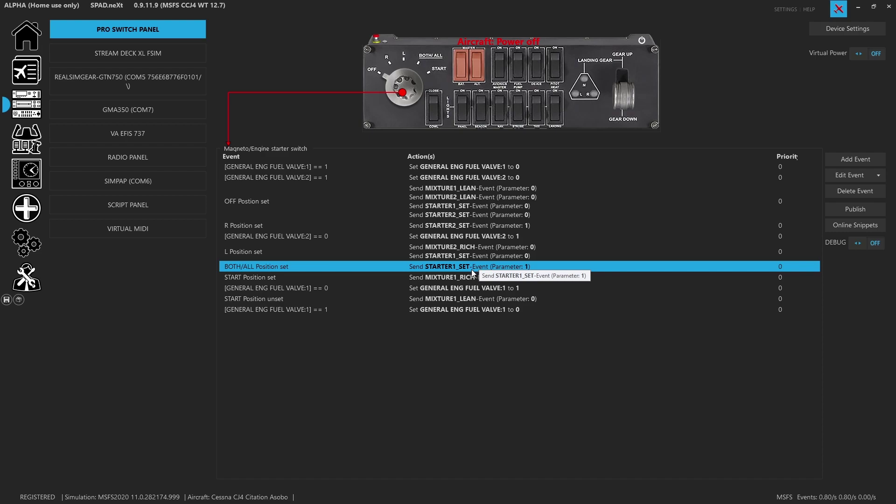
left_click(460, 279)
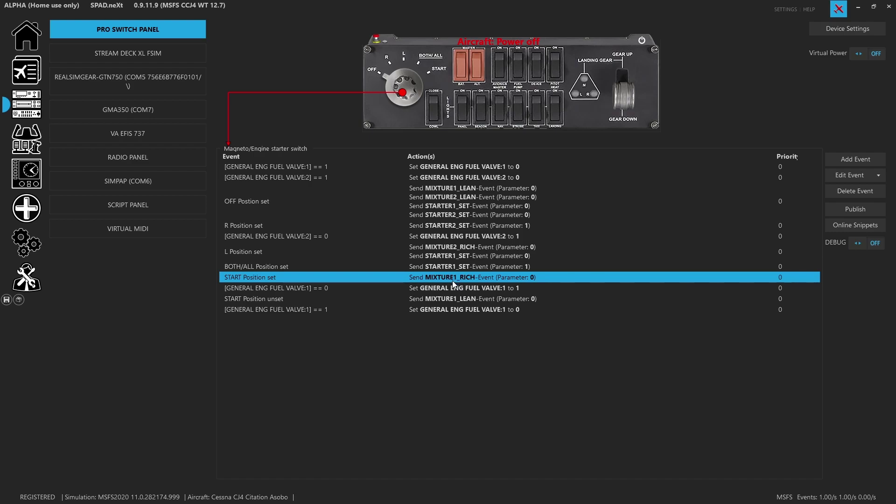
left_click(449, 287)
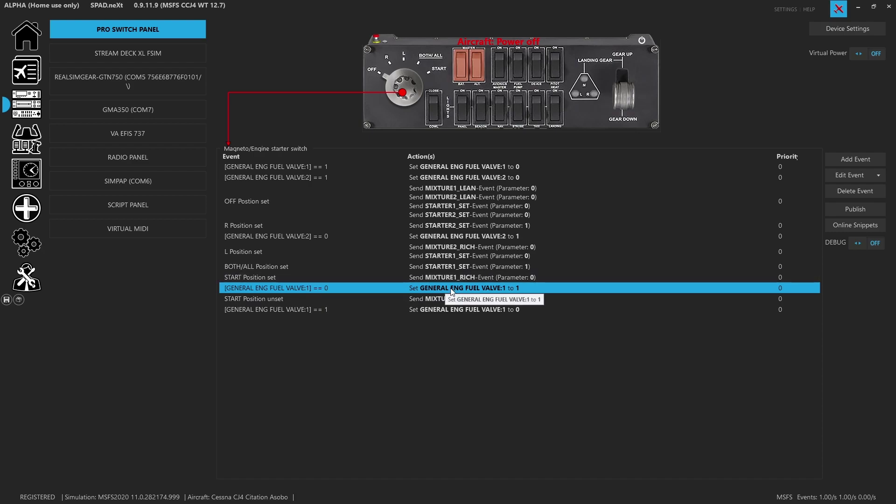
left_click(395, 301)
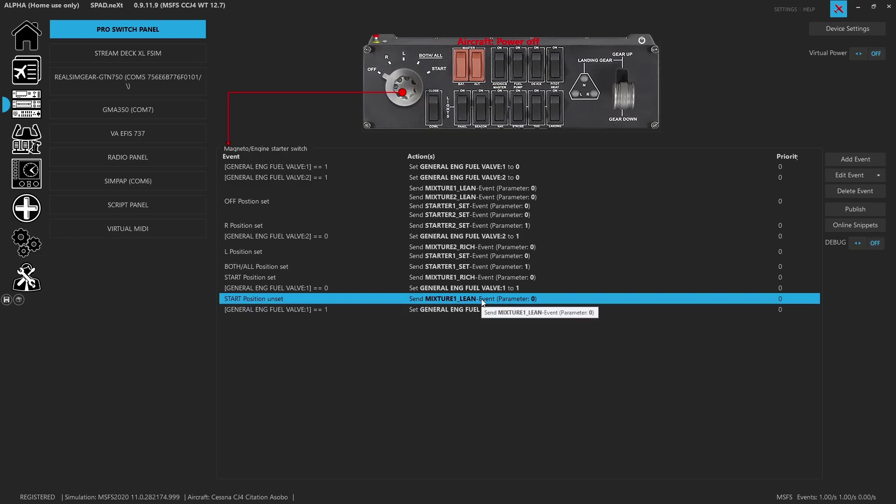
left_click(473, 309)
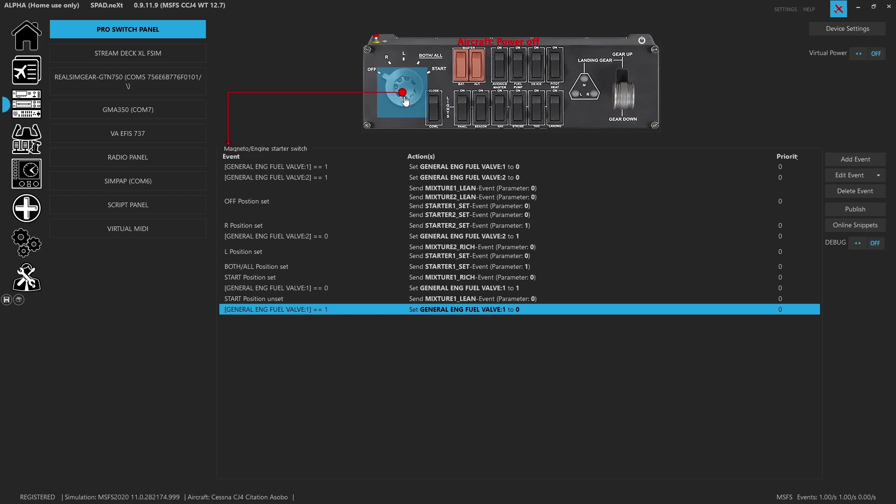
- Examine the events assigned to the Master Battery, Master Alternator and Avionics Master switches, including the avionics events conditioned on the alternator switch
left_click(462, 71)
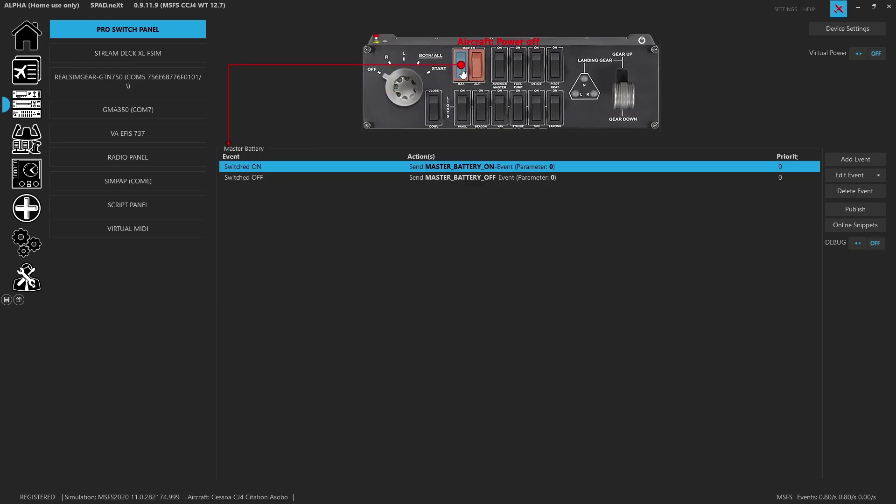
left_click(478, 74)
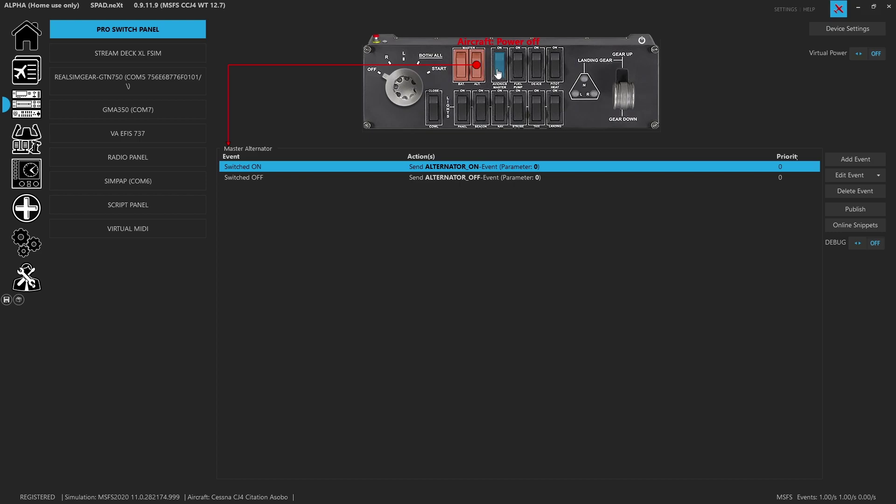
left_click(499, 74)
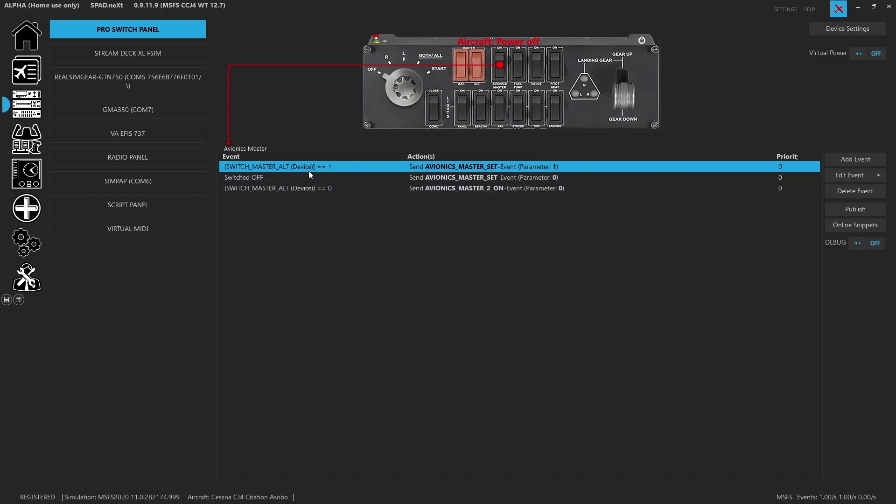
left_click(479, 71)
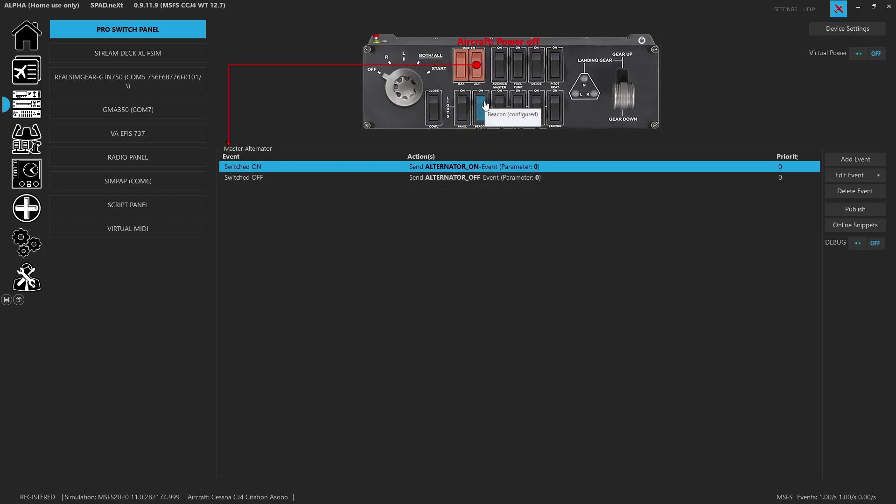
left_click(500, 70)
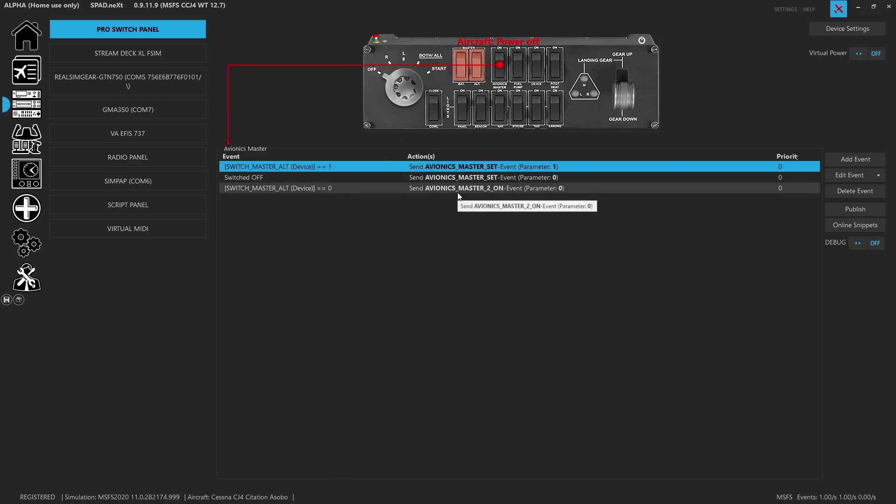
left_click(332, 192)
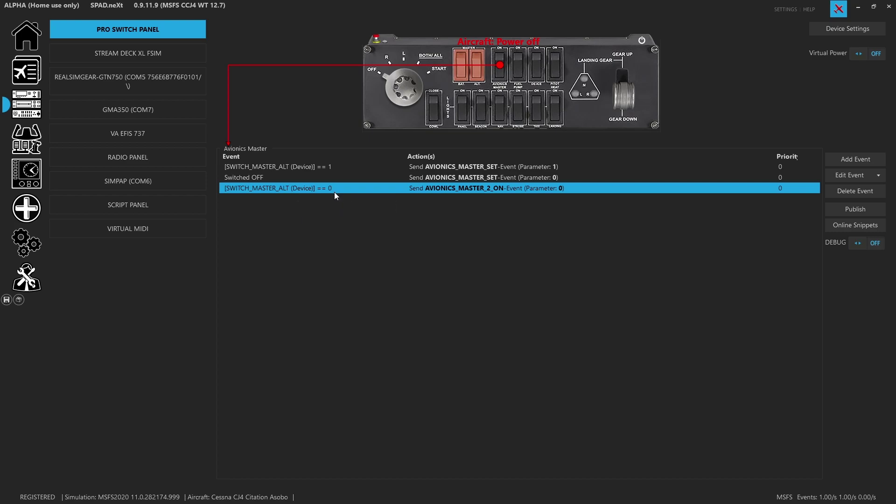
left_click(517, 180)
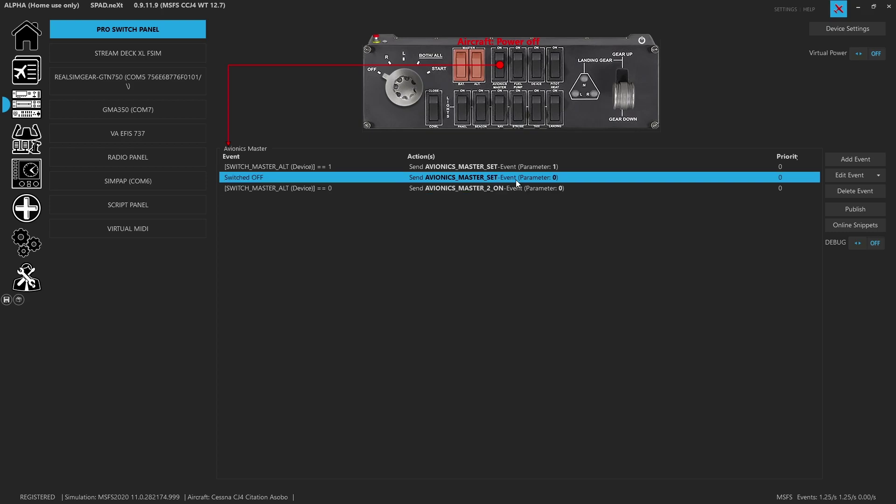
left_click(487, 188)
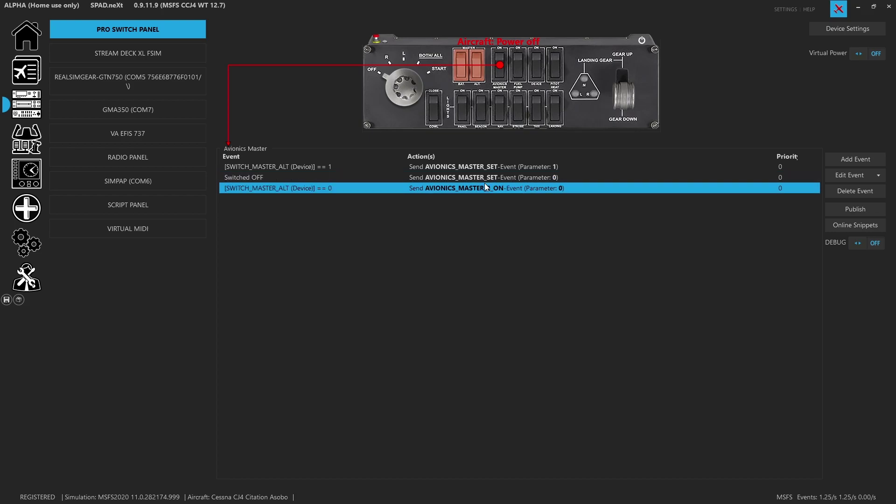
- Review the Avionics Master switch's Switched OFF and alternator-conditioned set events, and the Fuel Pump switch's events for both pumps
left_click(485, 182)
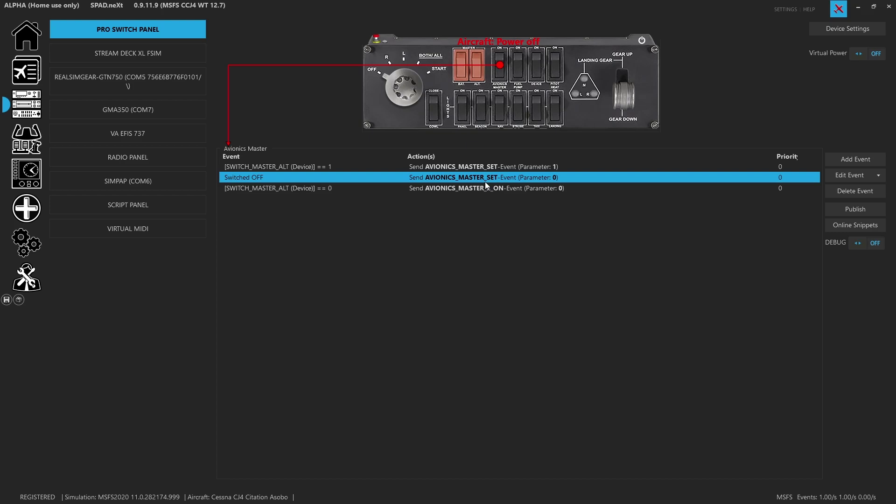
left_click(456, 167)
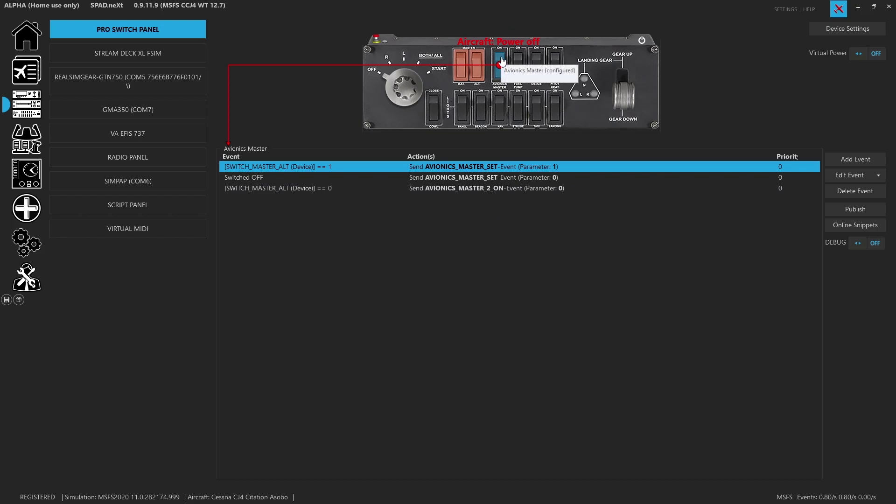
left_click(519, 60)
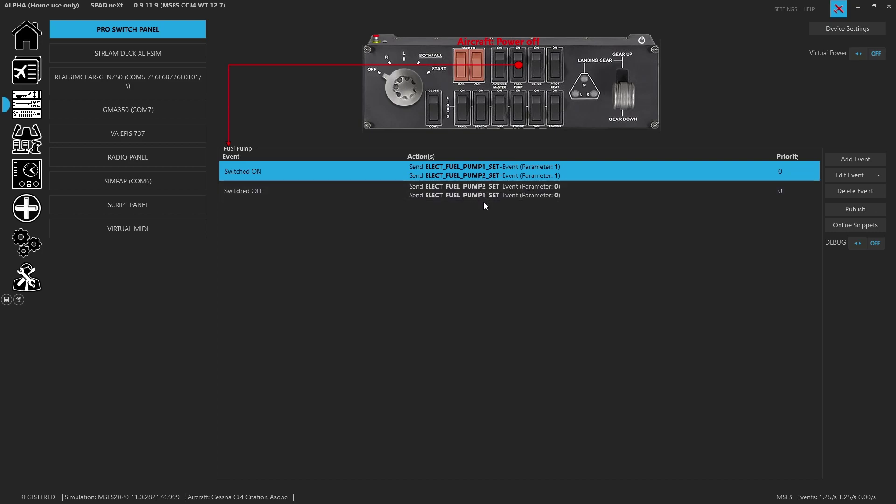
- Inspect the De-Ice switch's events, including the ON and OFF structural de-ice toggle conditions, leaving them unedited
left_click(537, 66)
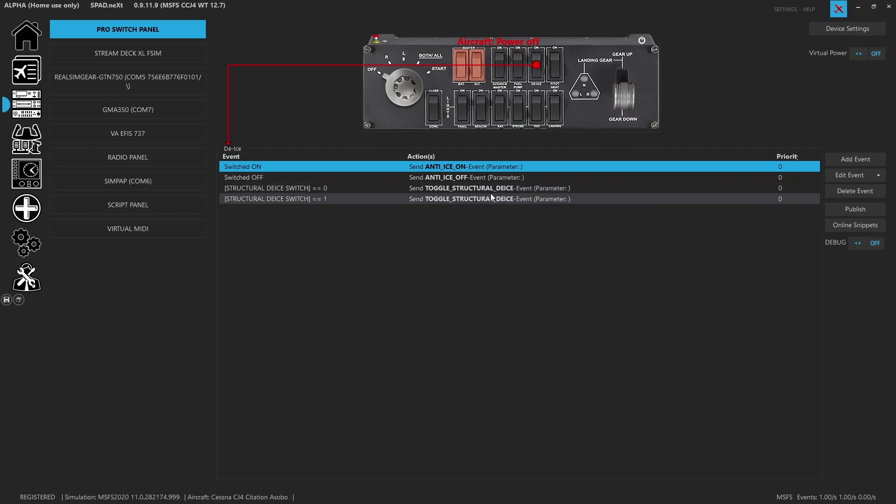
double_click(455, 189)
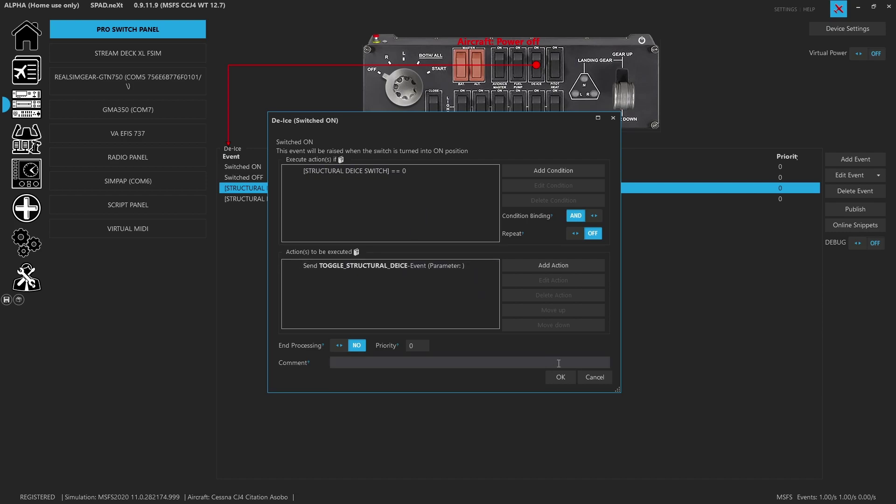
left_click(586, 377)
double_click(520, 200)
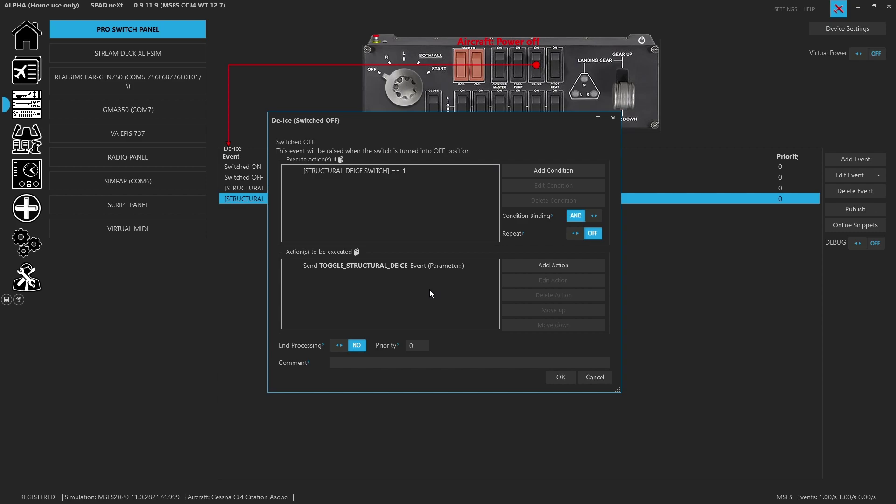
left_click(602, 379)
- Review the events of the Pitot Heat switch and the gear lever, plus the fuel-based color events of the right and left gear LEDs
left_click(559, 78)
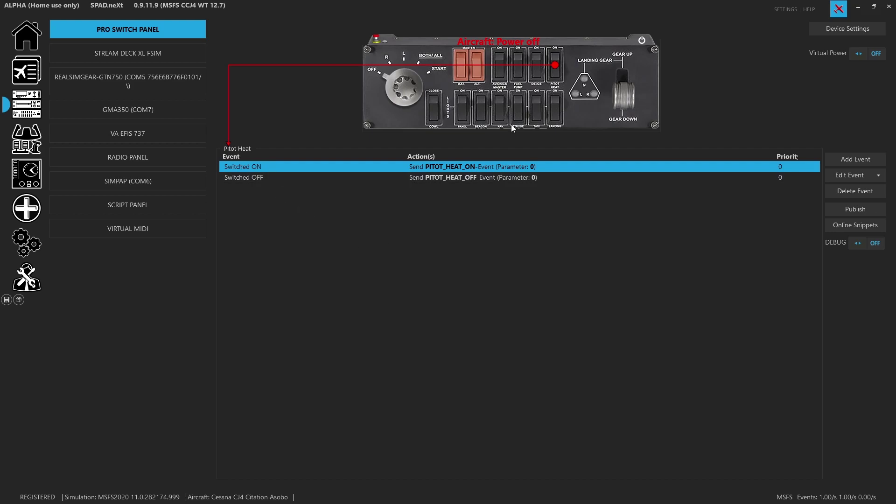
left_click(628, 101)
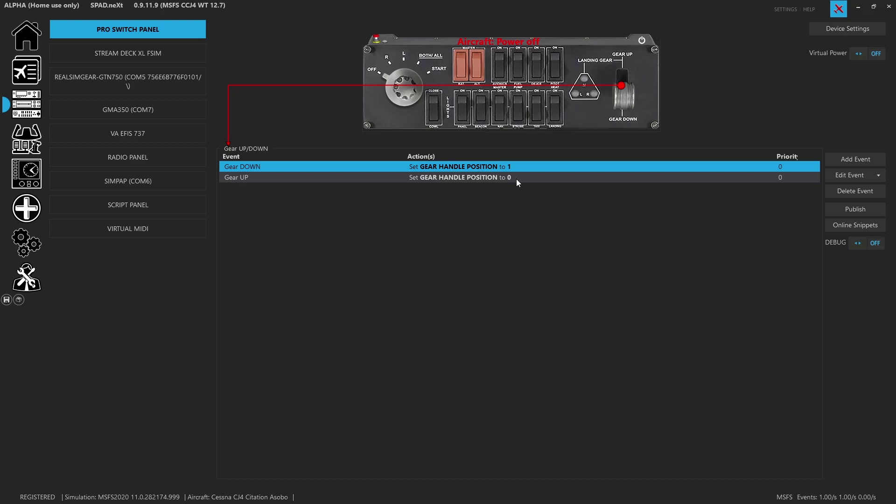
left_click(594, 94)
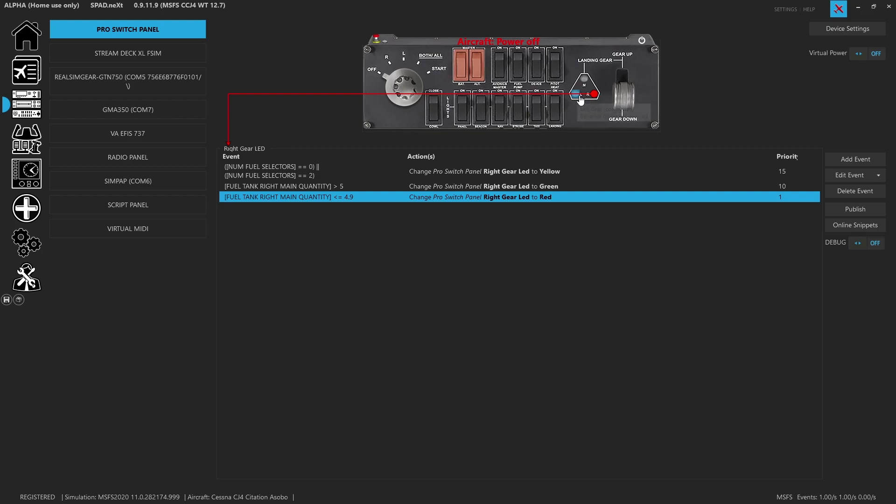
left_click(579, 95)
- Look up the Default Left Gear LED online snippet without loading it, and examine the right and center/nose gear LED events
left_click(832, 226)
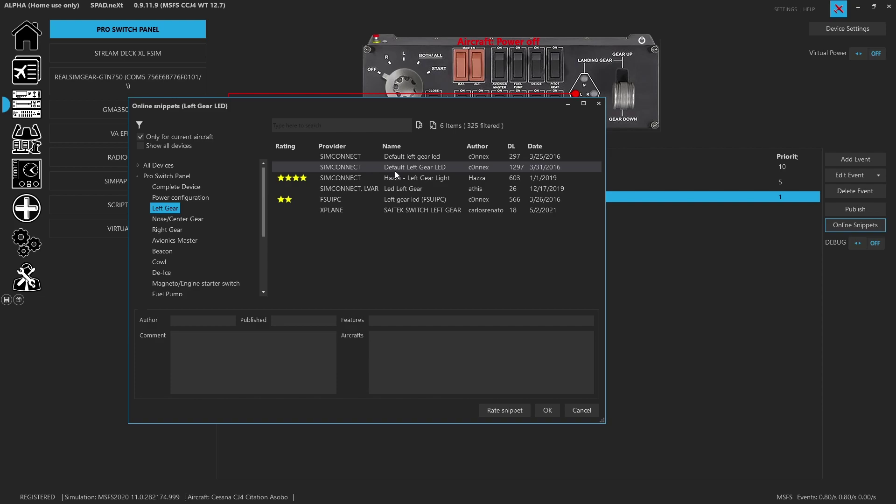
left_click(395, 169)
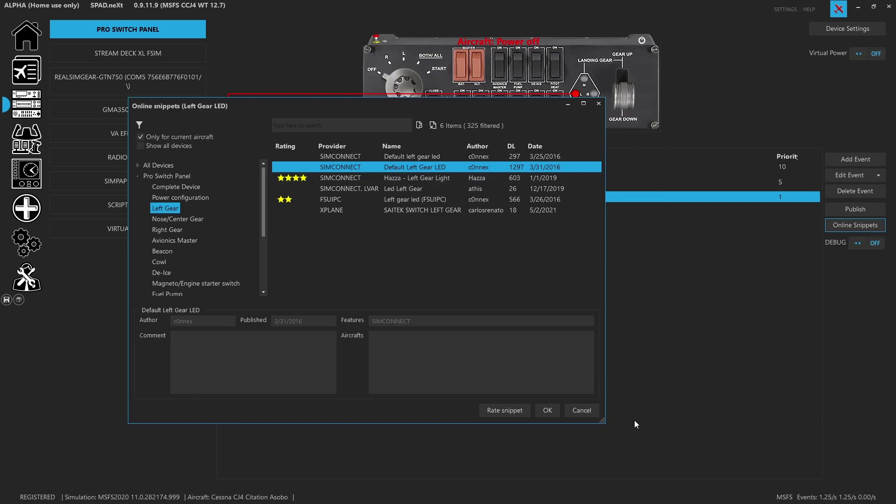
left_click(584, 408)
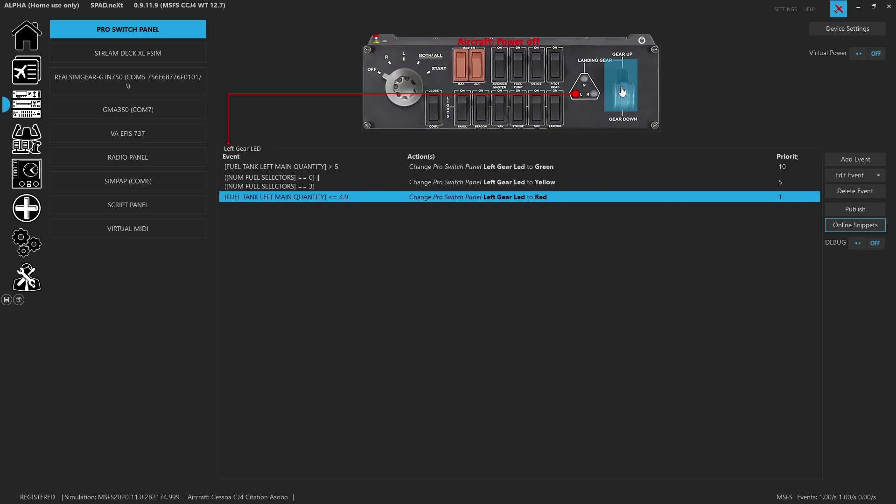
left_click(594, 95)
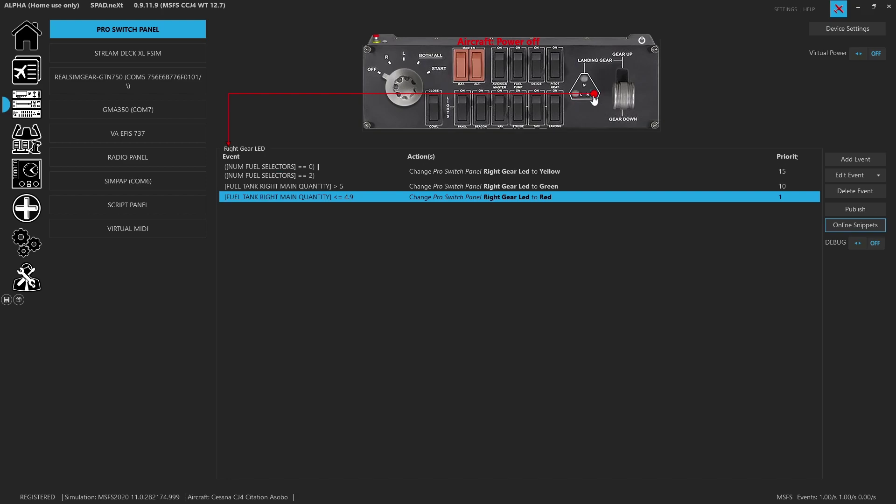
left_click(585, 80)
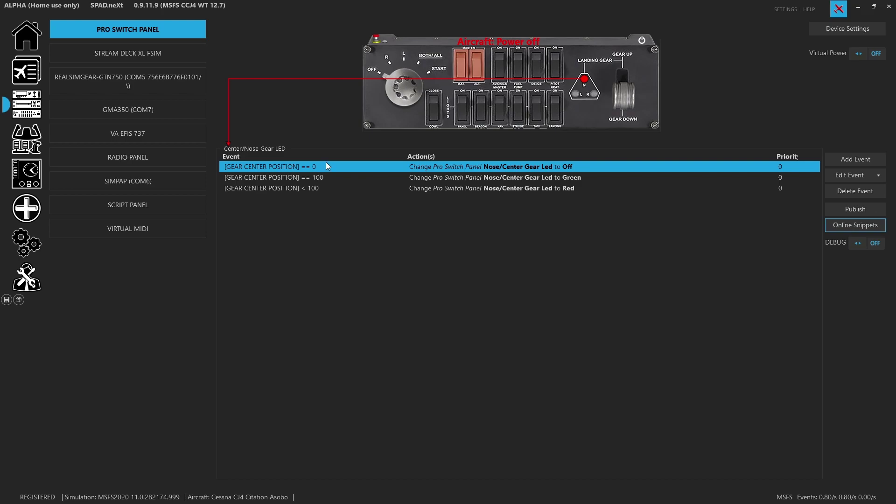
- Review the events assigned to the Landing, Taxi, Strobe, Nav, Beacon and Panel light switches, including the Nav switch's logo light toggle
left_click(555, 109)
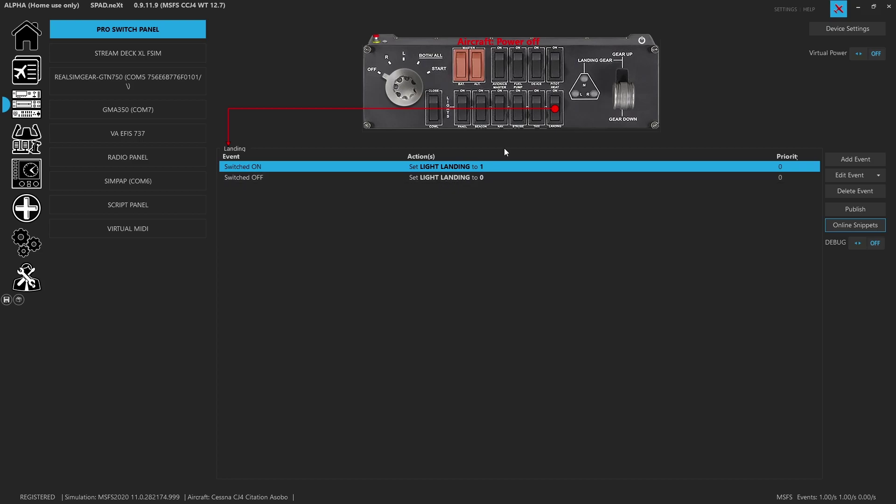
left_click(536, 117)
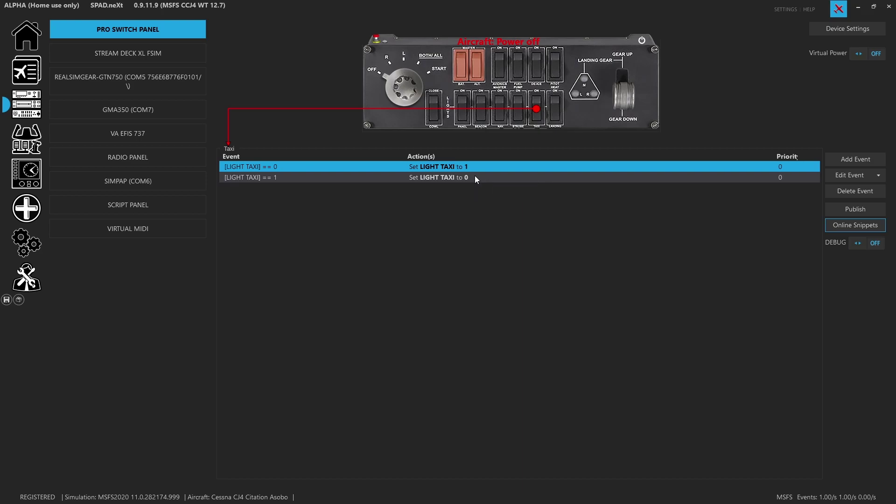
left_click(523, 111)
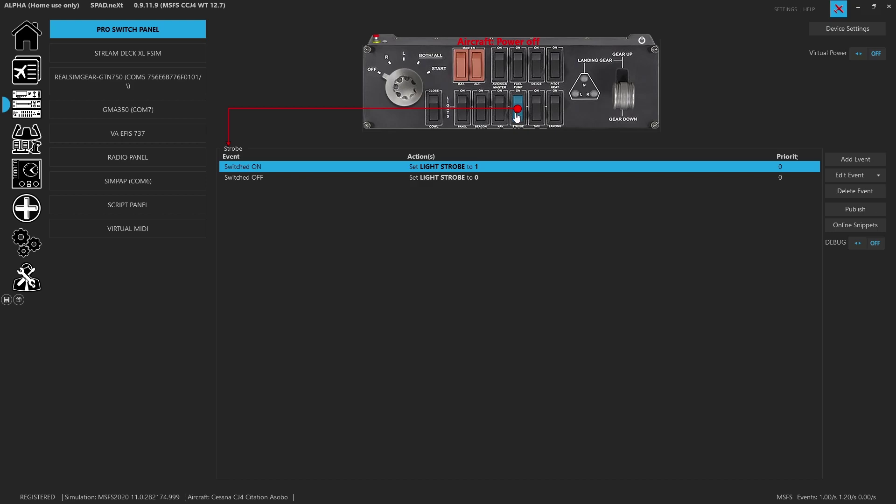
left_click(500, 117)
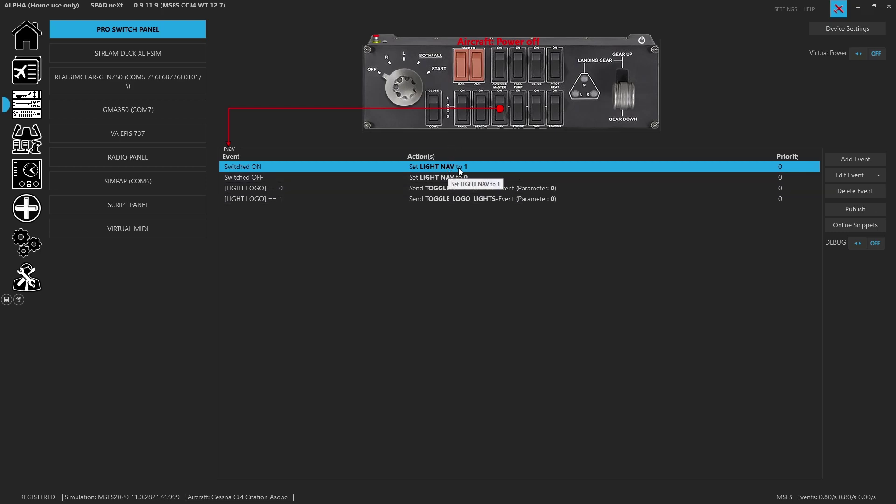
left_click(440, 189)
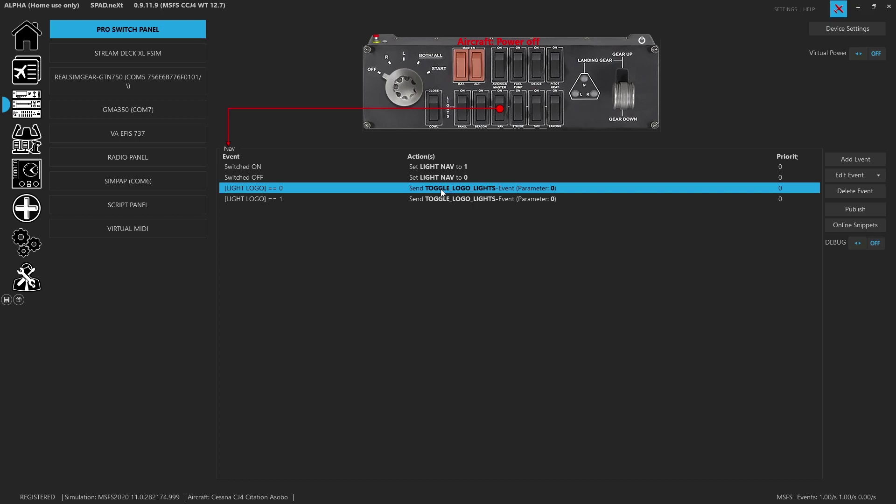
left_click(483, 119)
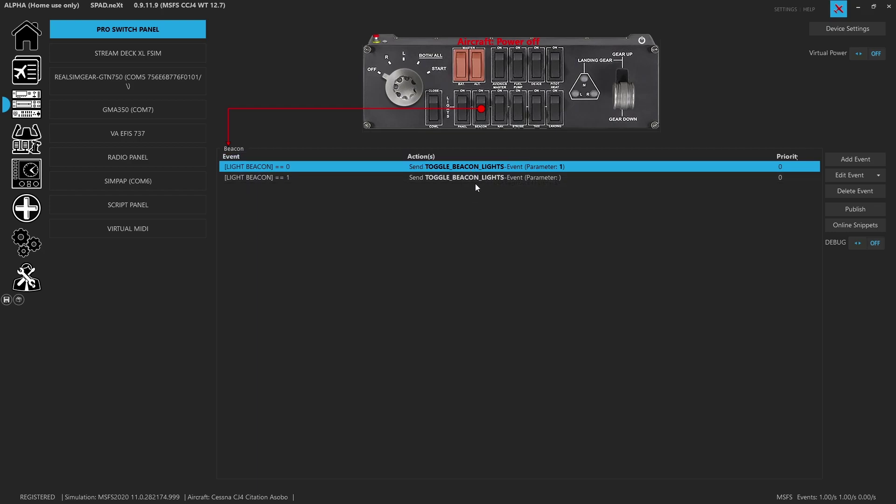
left_click(466, 115)
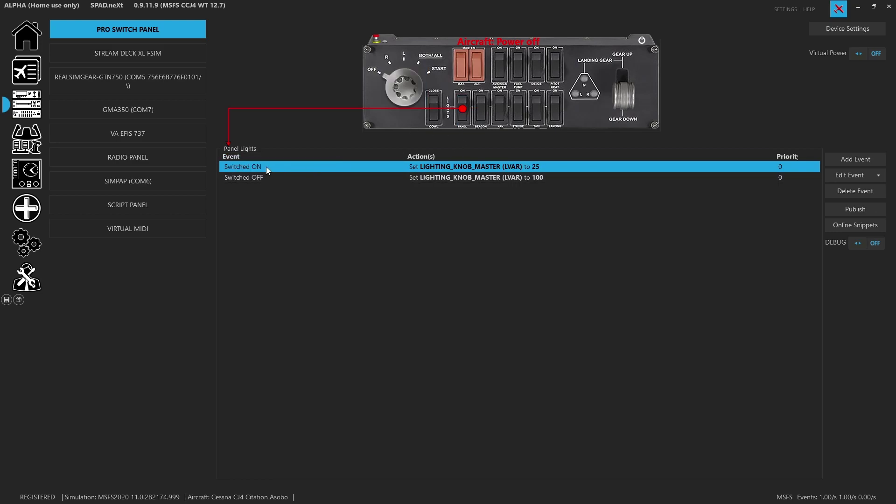
left_click(527, 178)
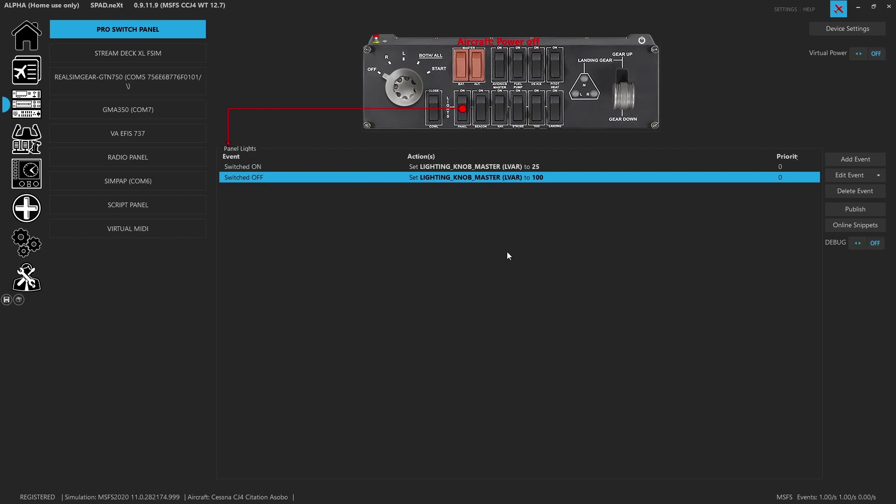
- Examine the Cowl switch's emergency light events and its conditional ON and OFF circuit 49 toggles, leaving them unedited
left_click(435, 108)
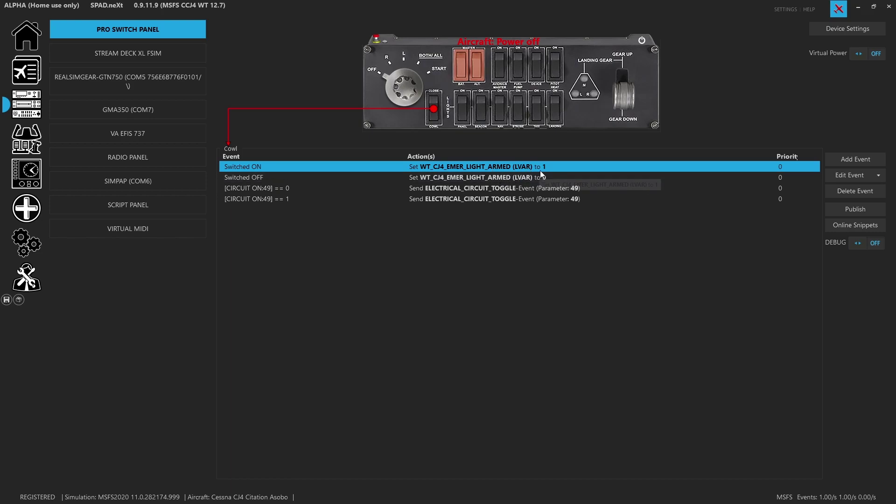
double_click(489, 188)
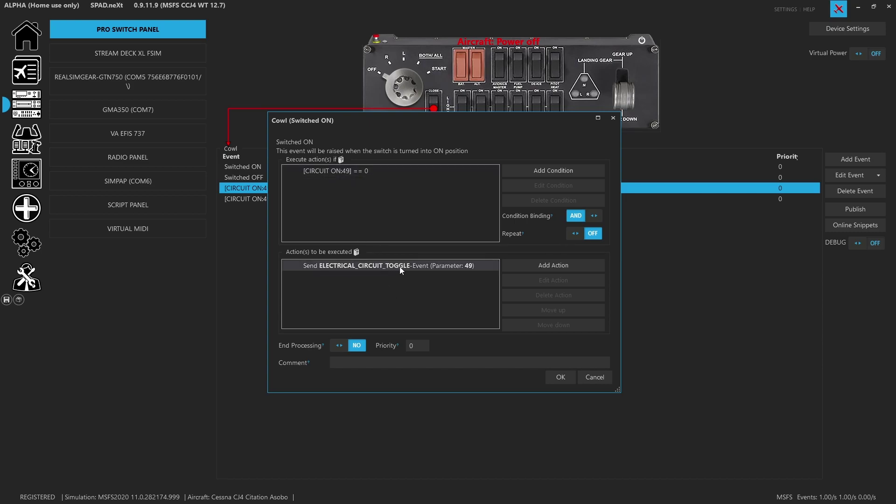
left_click(595, 378)
double_click(244, 199)
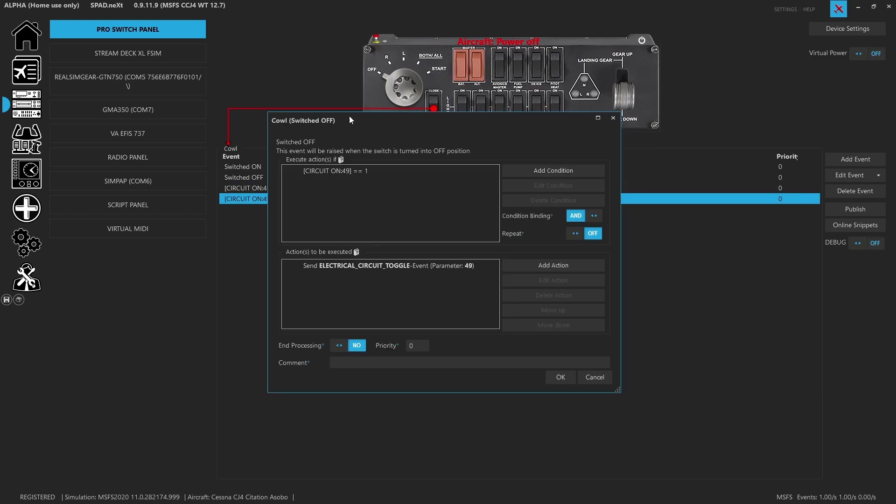